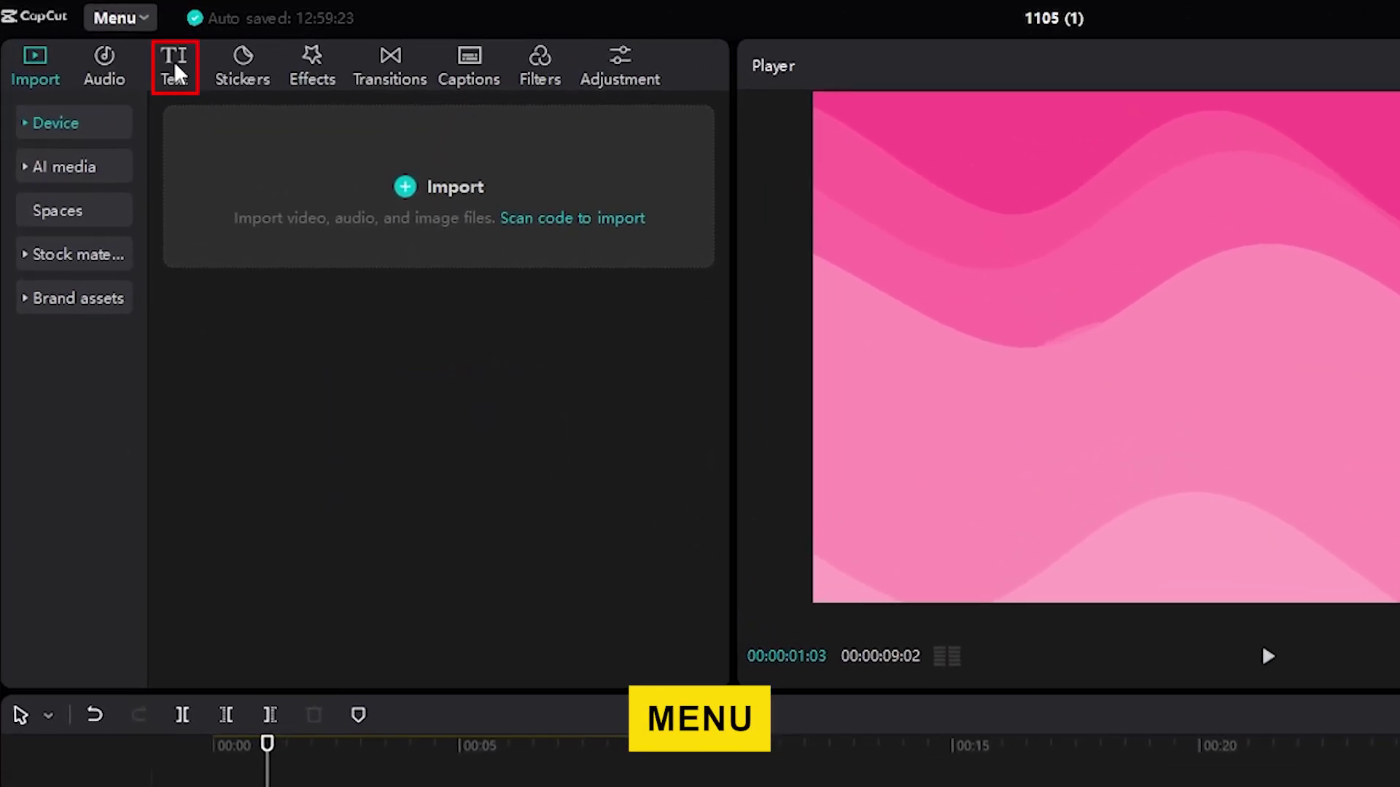
- Add a default text layer, replace it with a bold white row of dashes, and check the font list
click(116, 44)
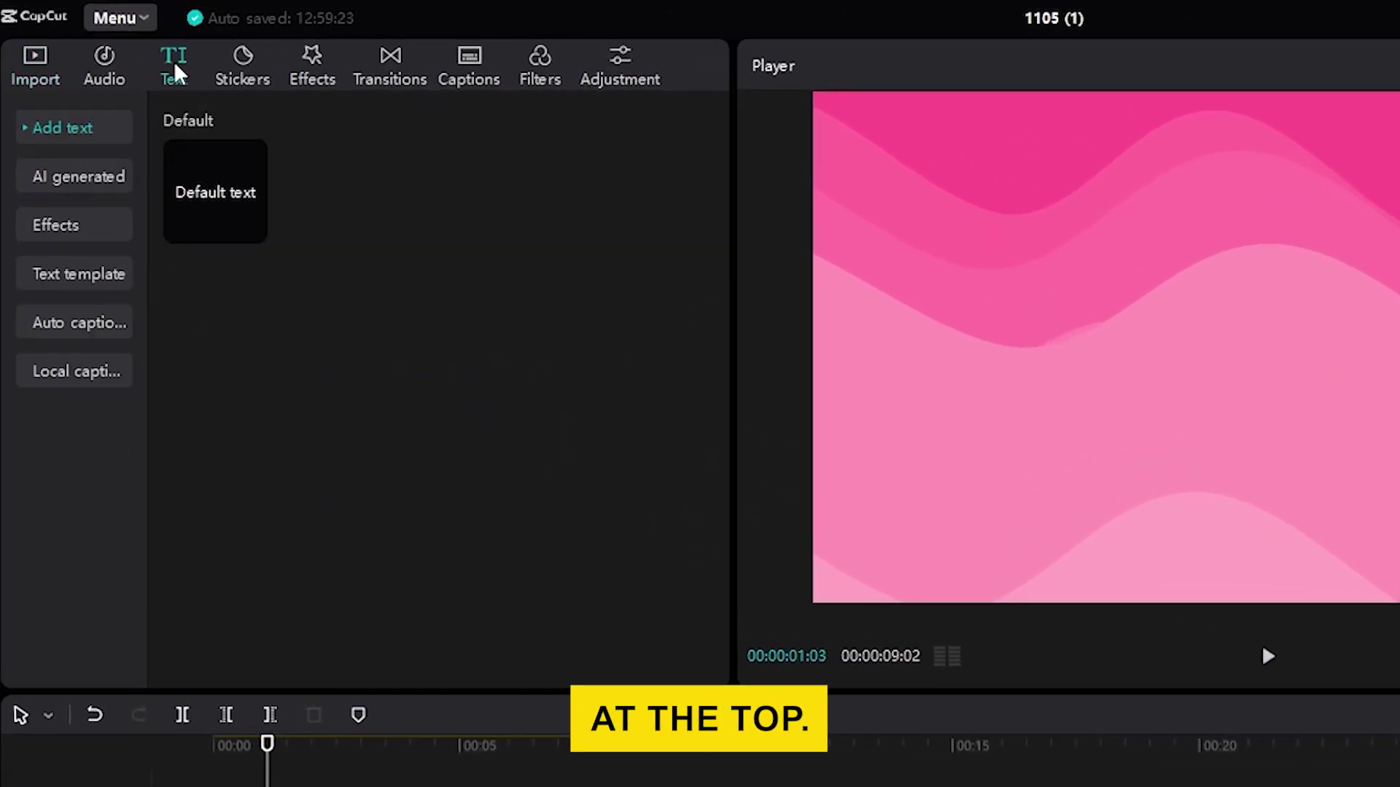
mouse_move(216, 193)
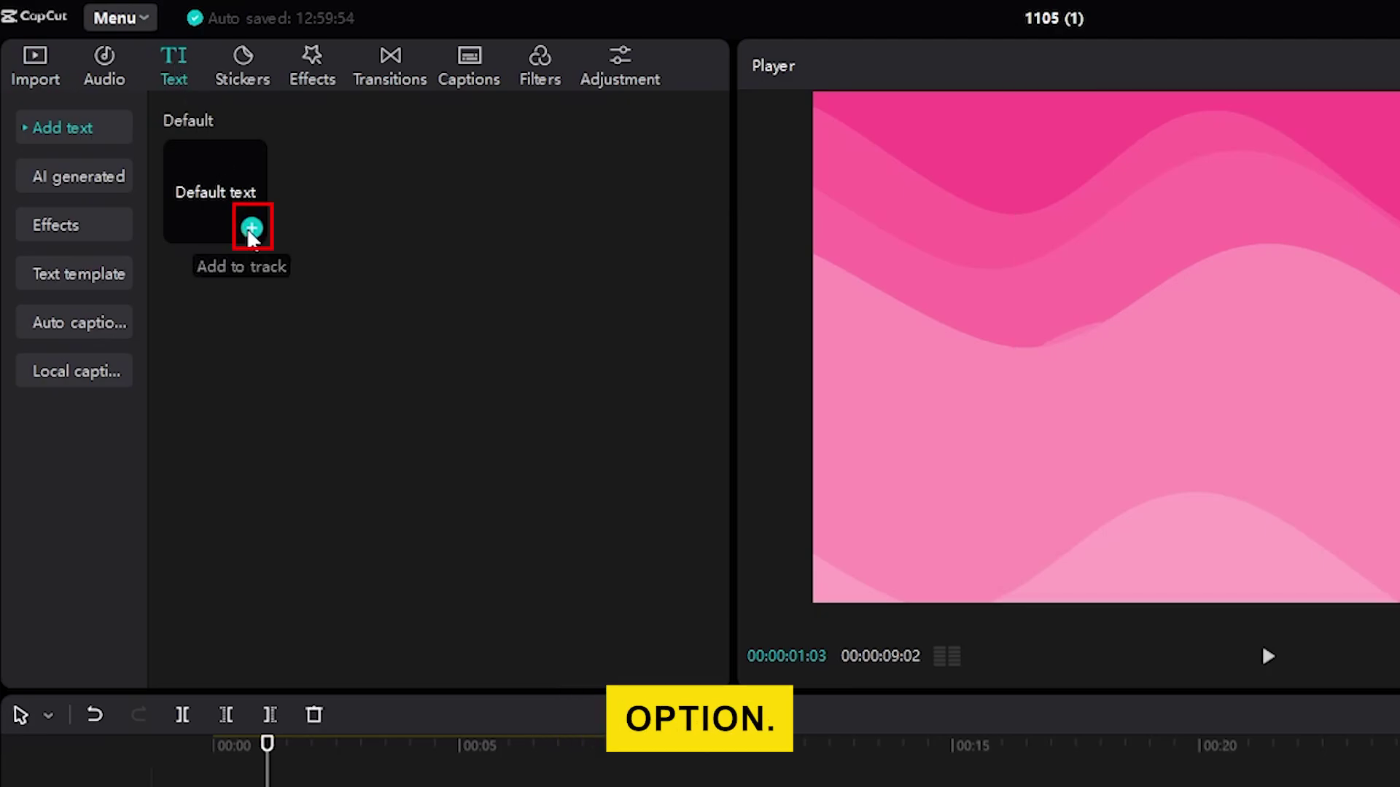
click(251, 229)
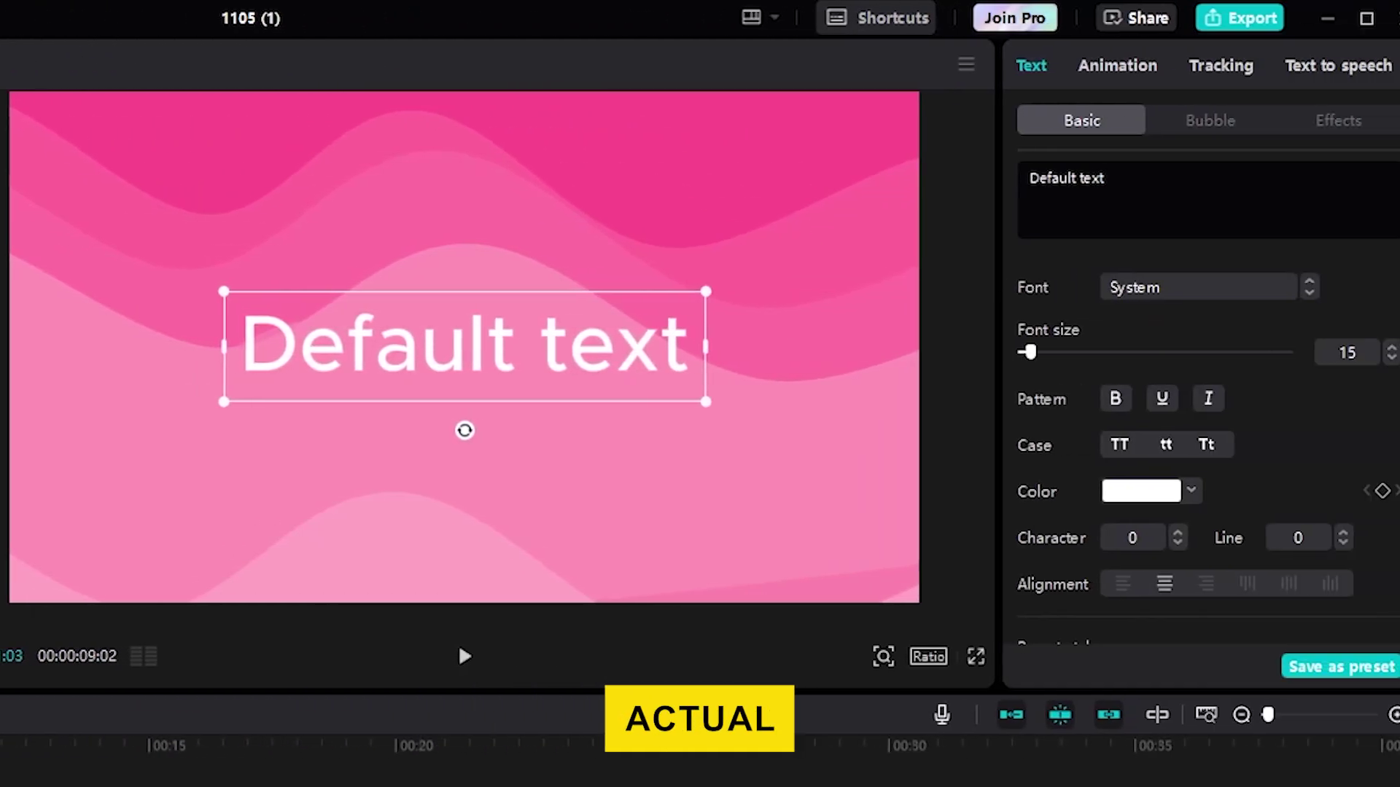
text(---)
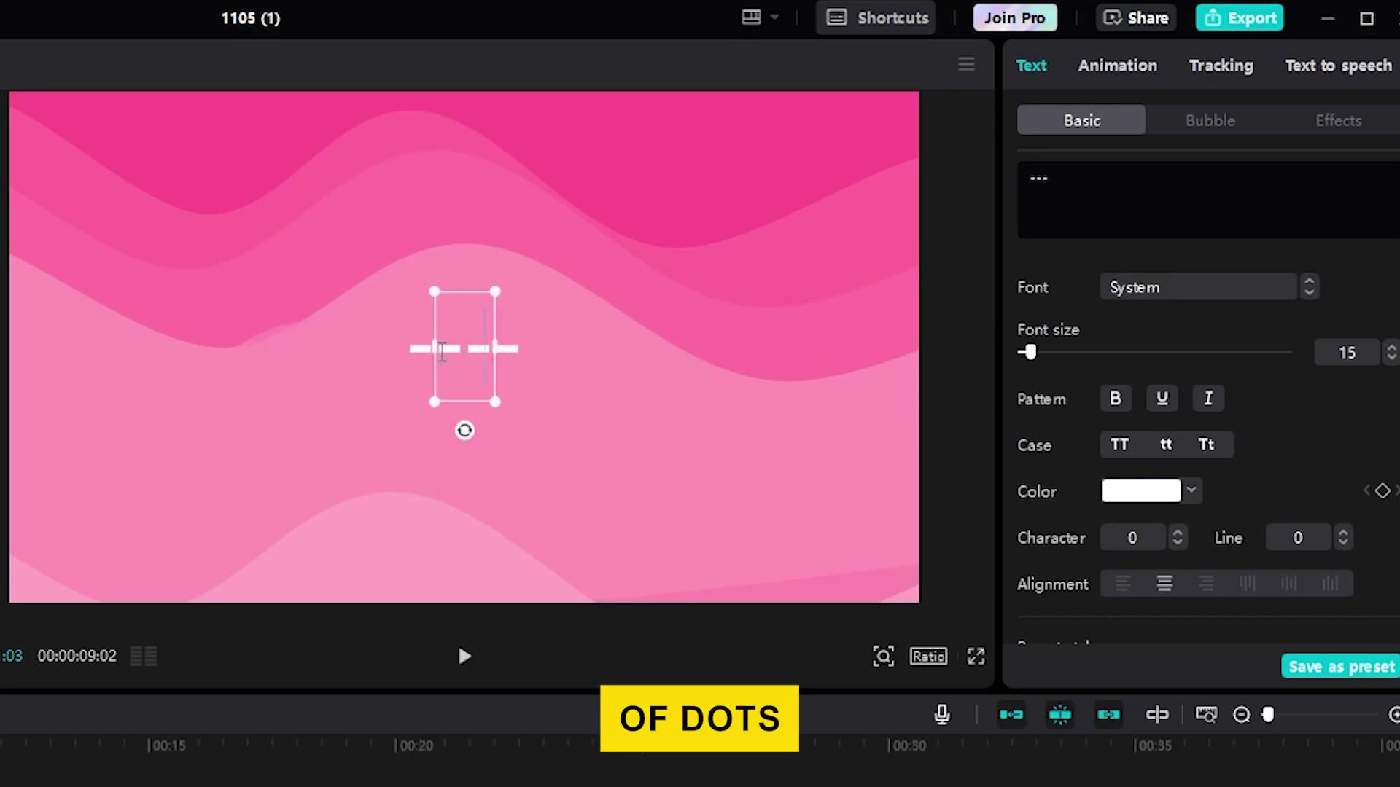
text(-----------)
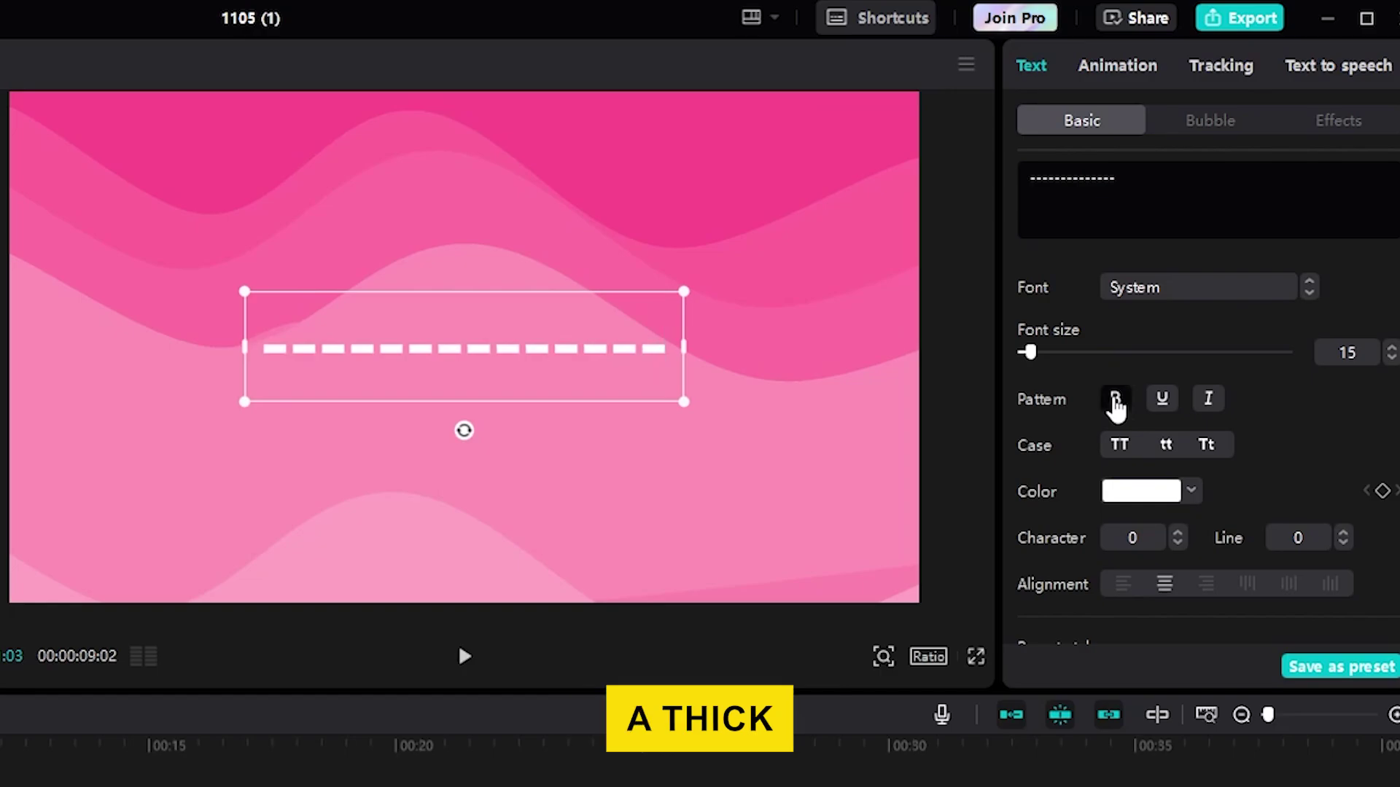
click(1196, 293)
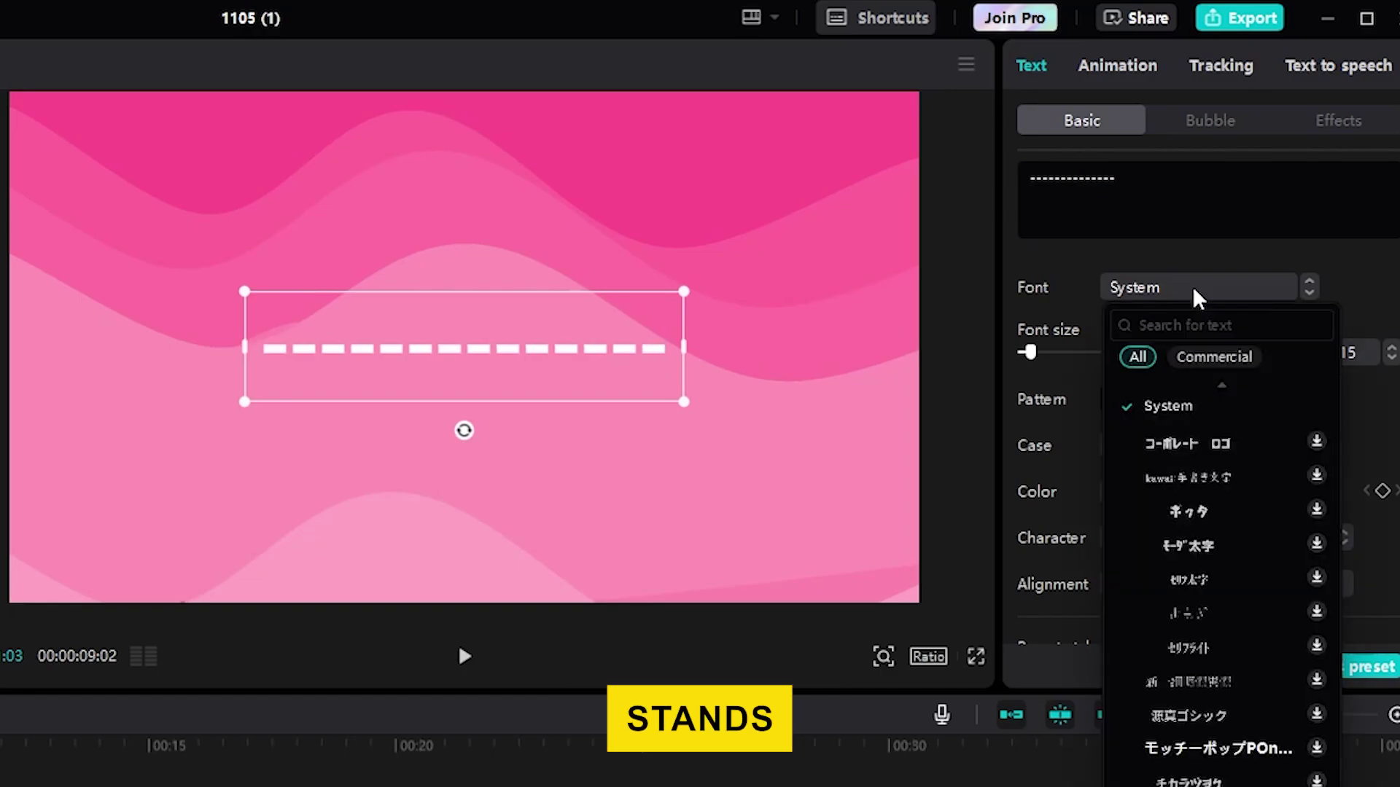
- Apply the Slide Right In animation to the dashes with a 0.3s duration
click(1196, 293)
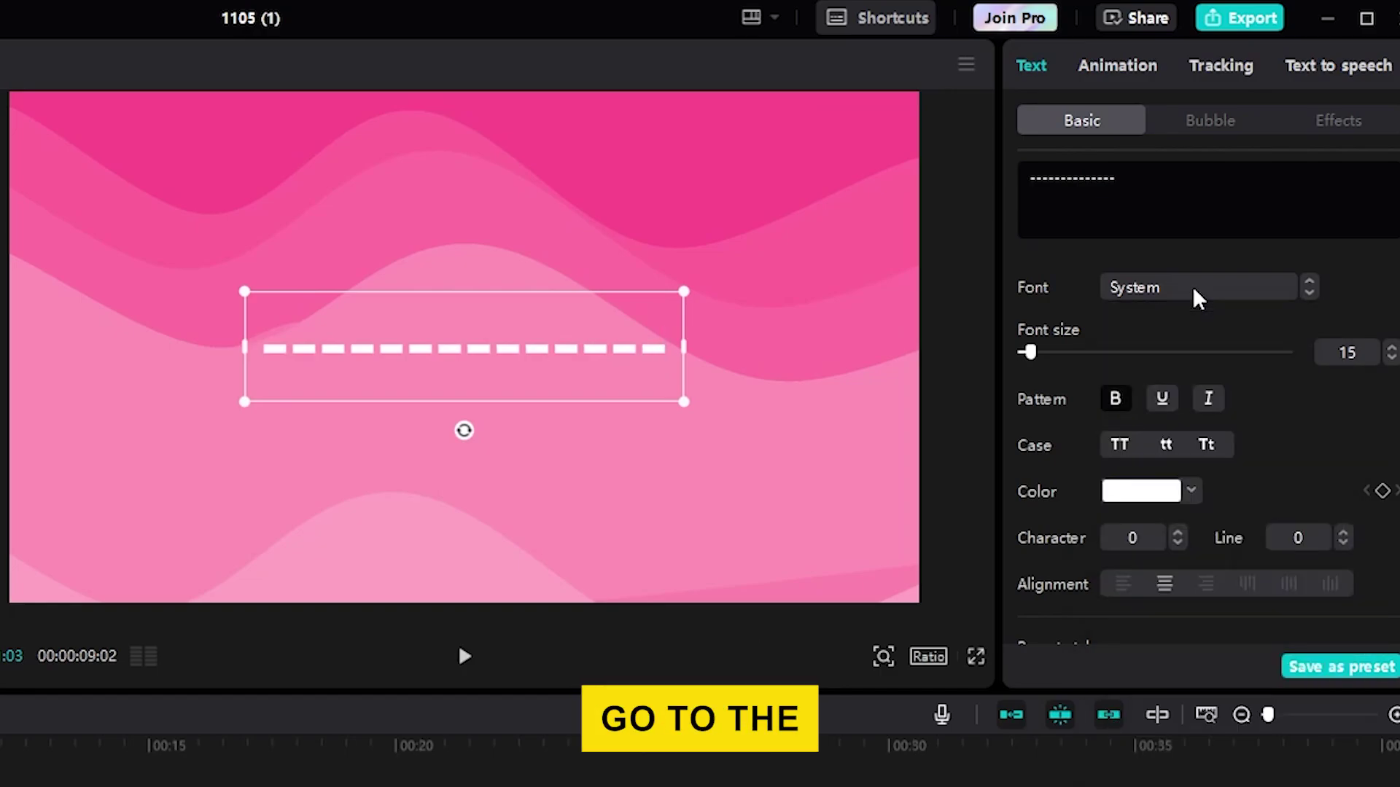
click(1117, 68)
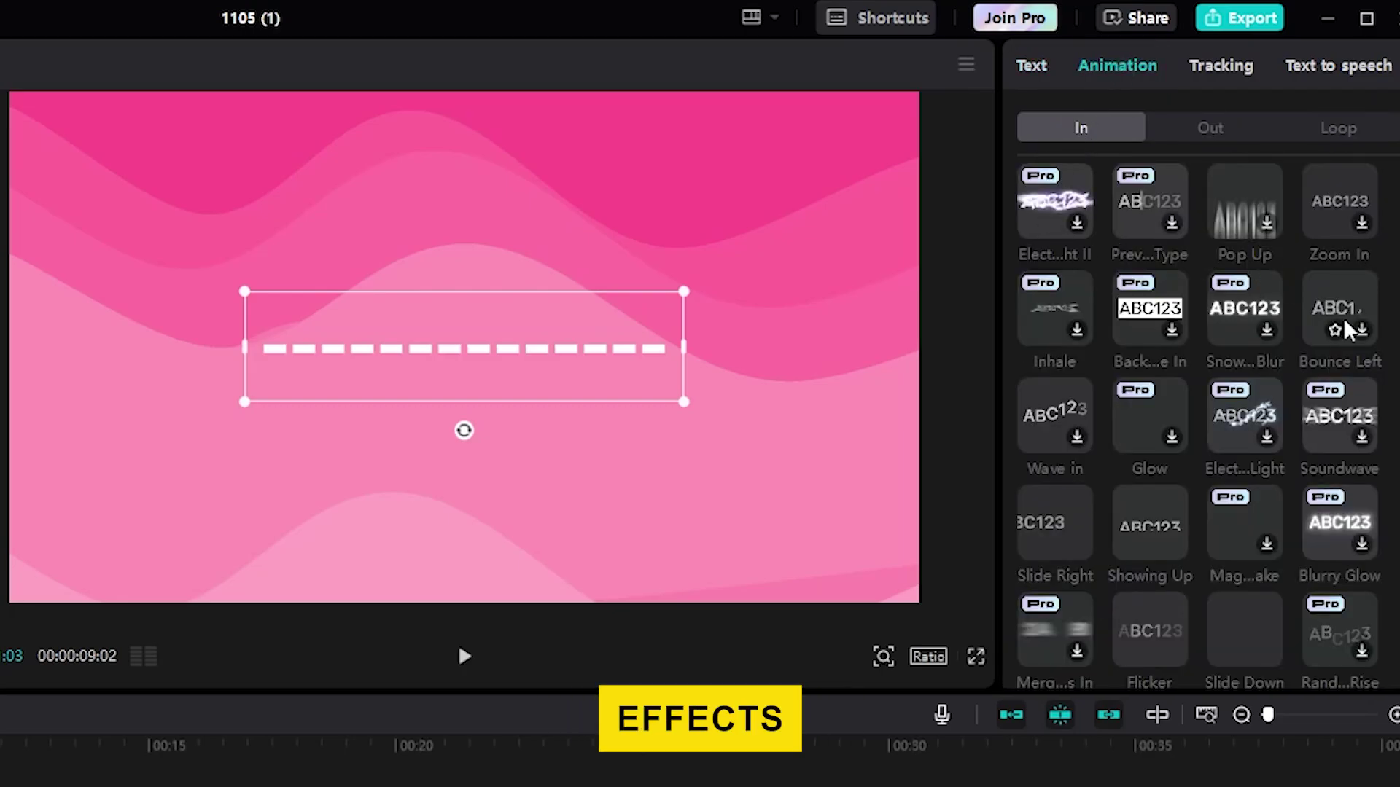
scroll(1324, 414, down, 1)
scroll(1323, 414, down, 3)
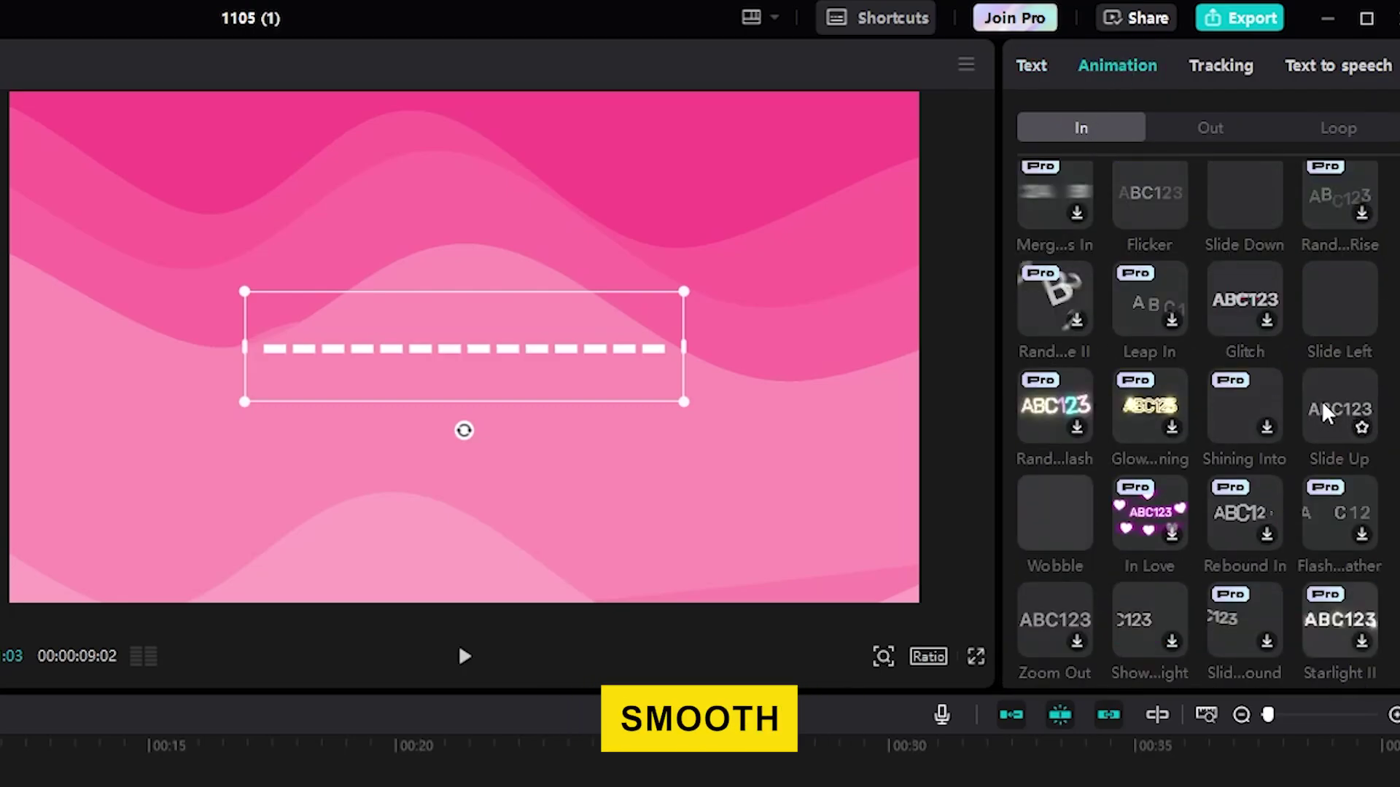
scroll(1324, 414, up, 3)
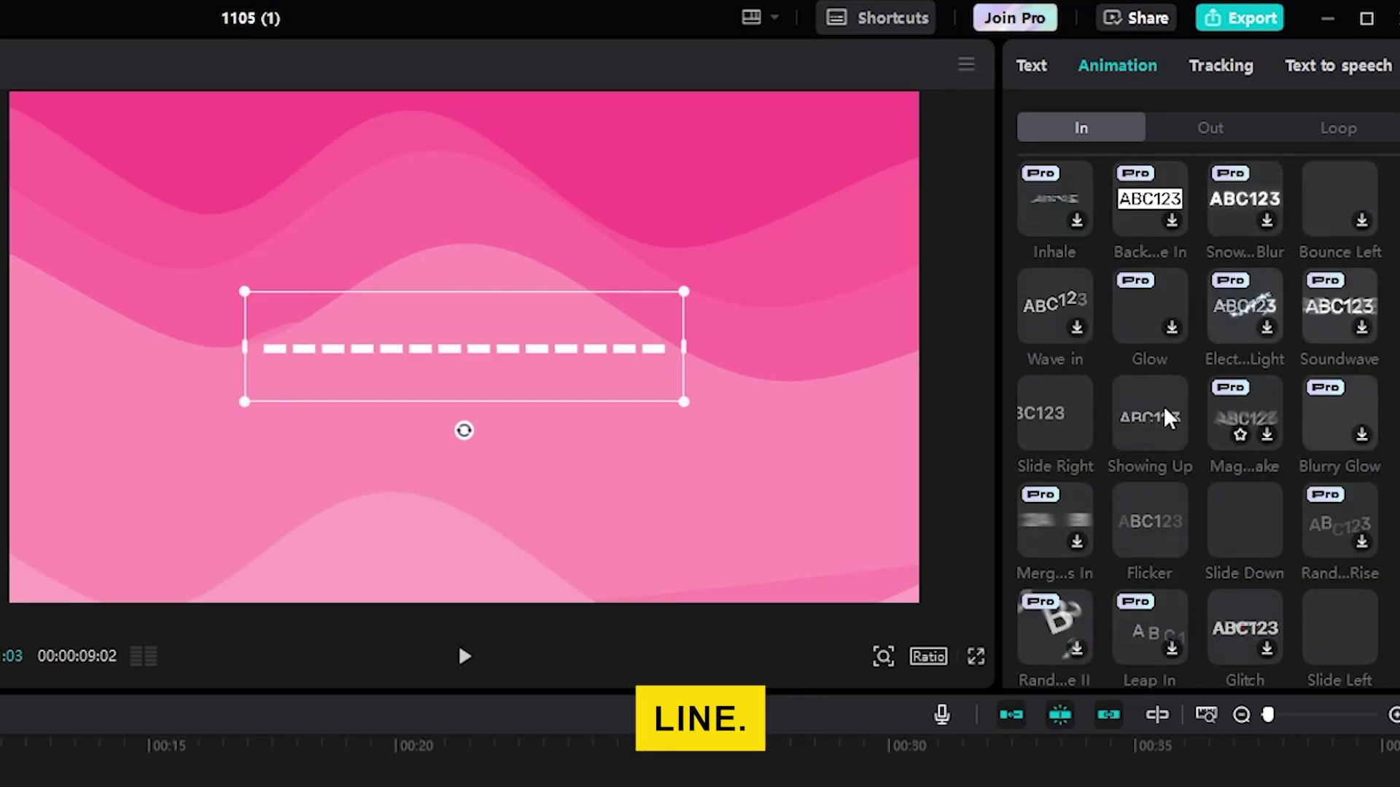
click(1046, 429)
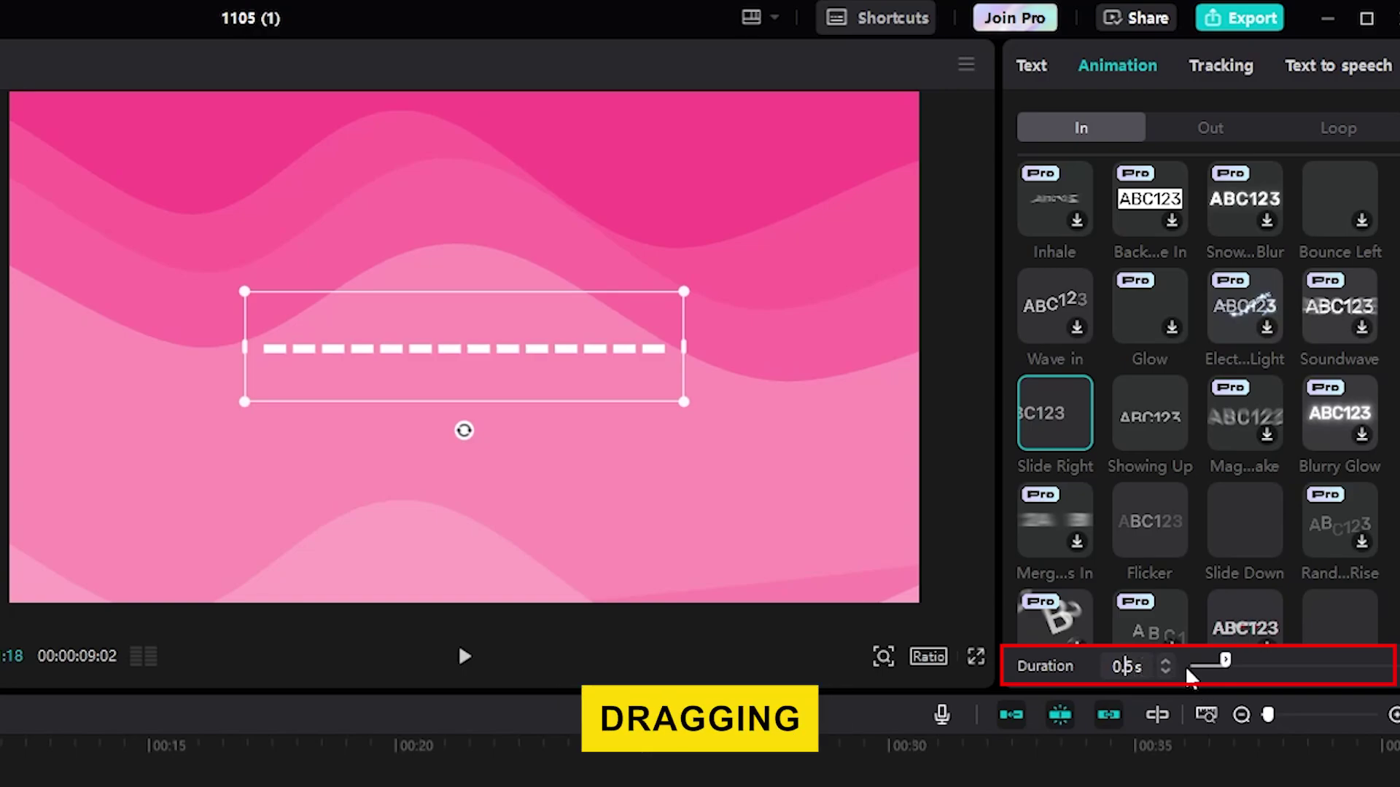
drag(1225, 669, 1211, 670)
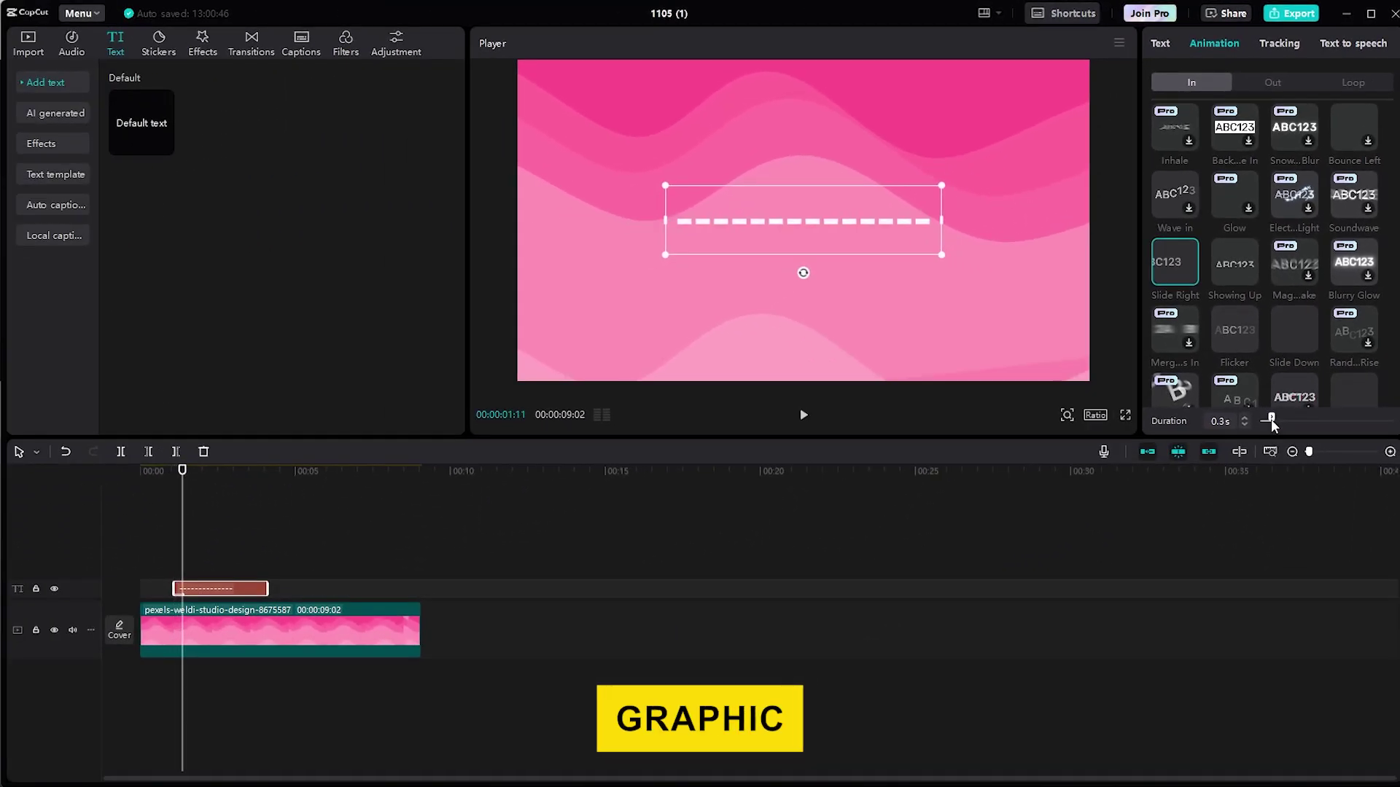
- Import the line (1).png image into the project media
click(32, 49)
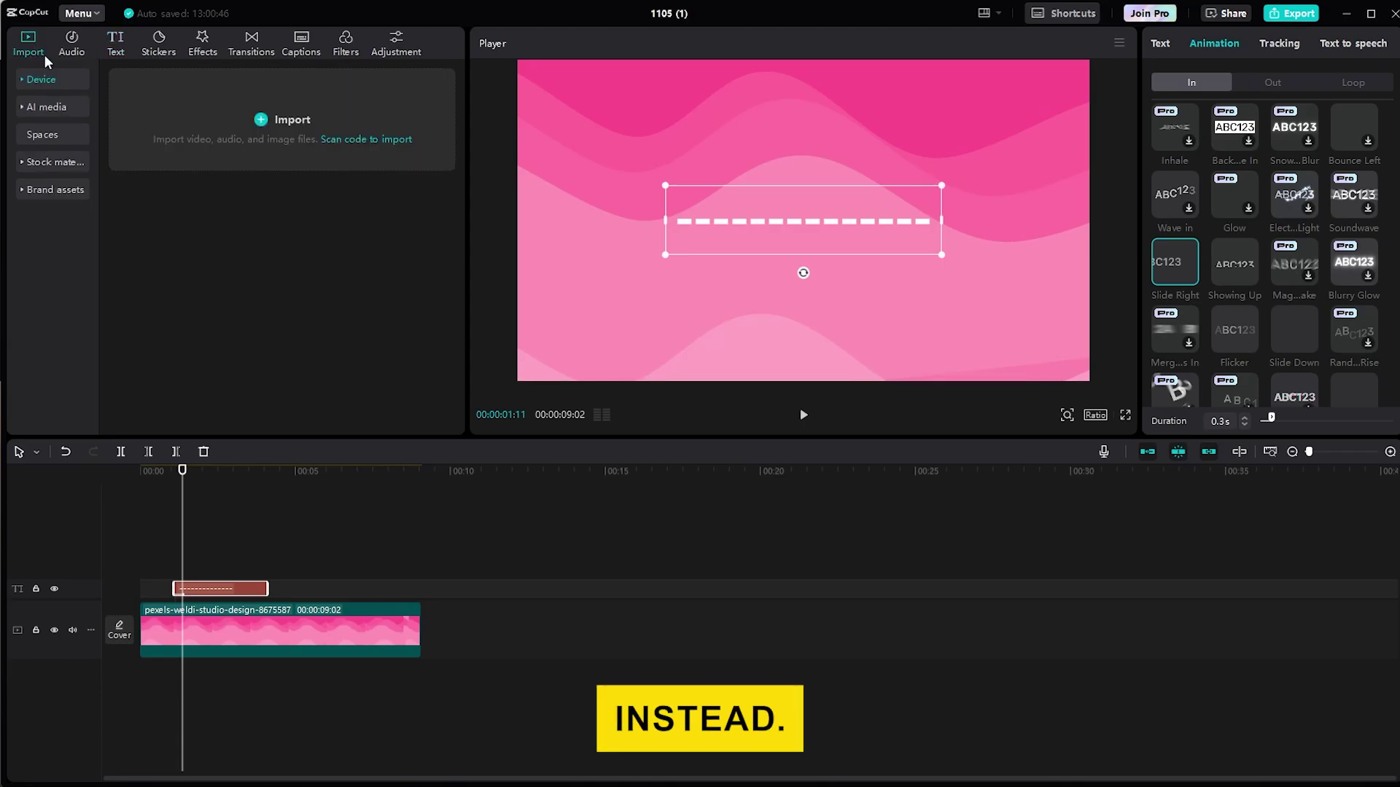
click(239, 119)
click(178, 144)
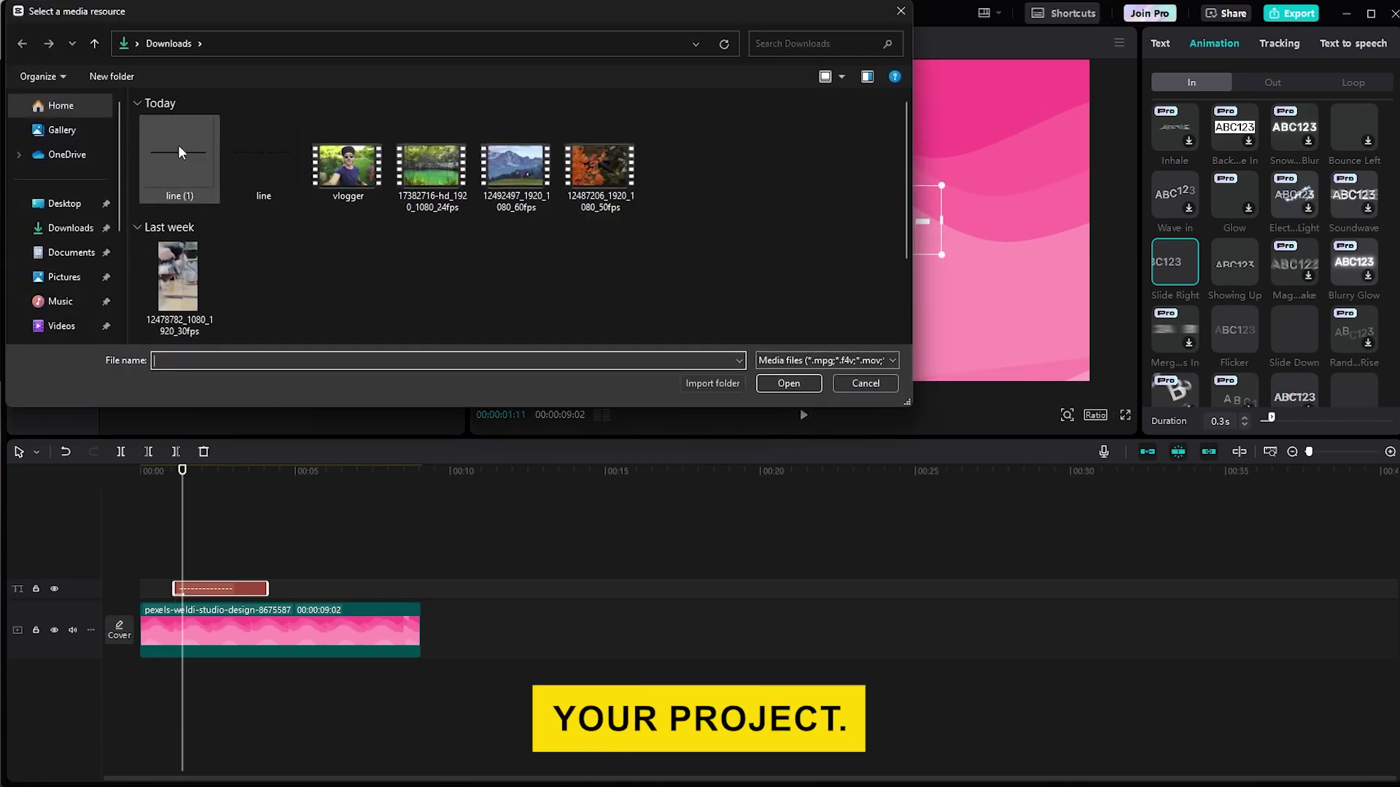
double_click(178, 144)
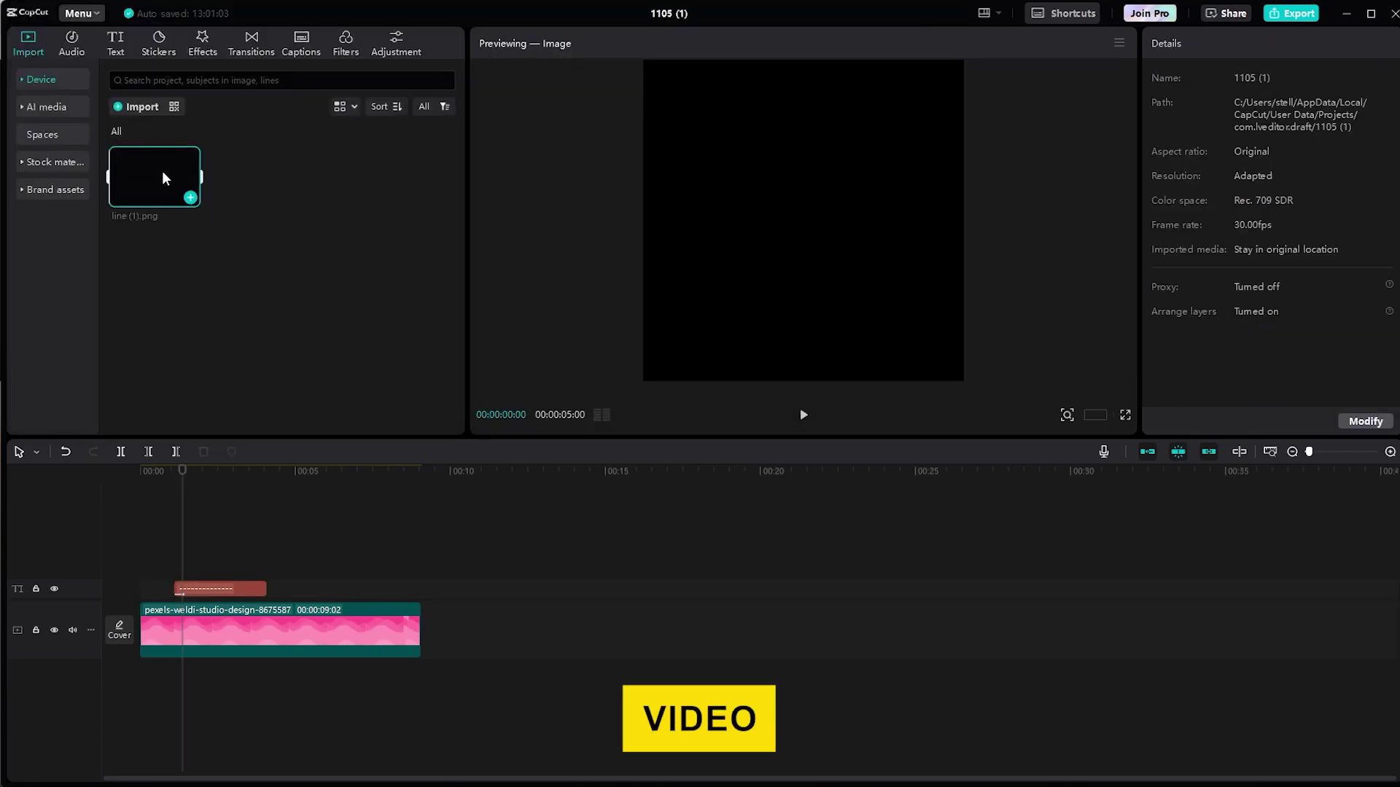
- Place the line image on a track above the video and delete the dashed text clip
mouse_move(163, 170)
mouse_down()
mouse_move(212, 289)
mouse_move(269, 584)
mouse_up()
click(233, 593)
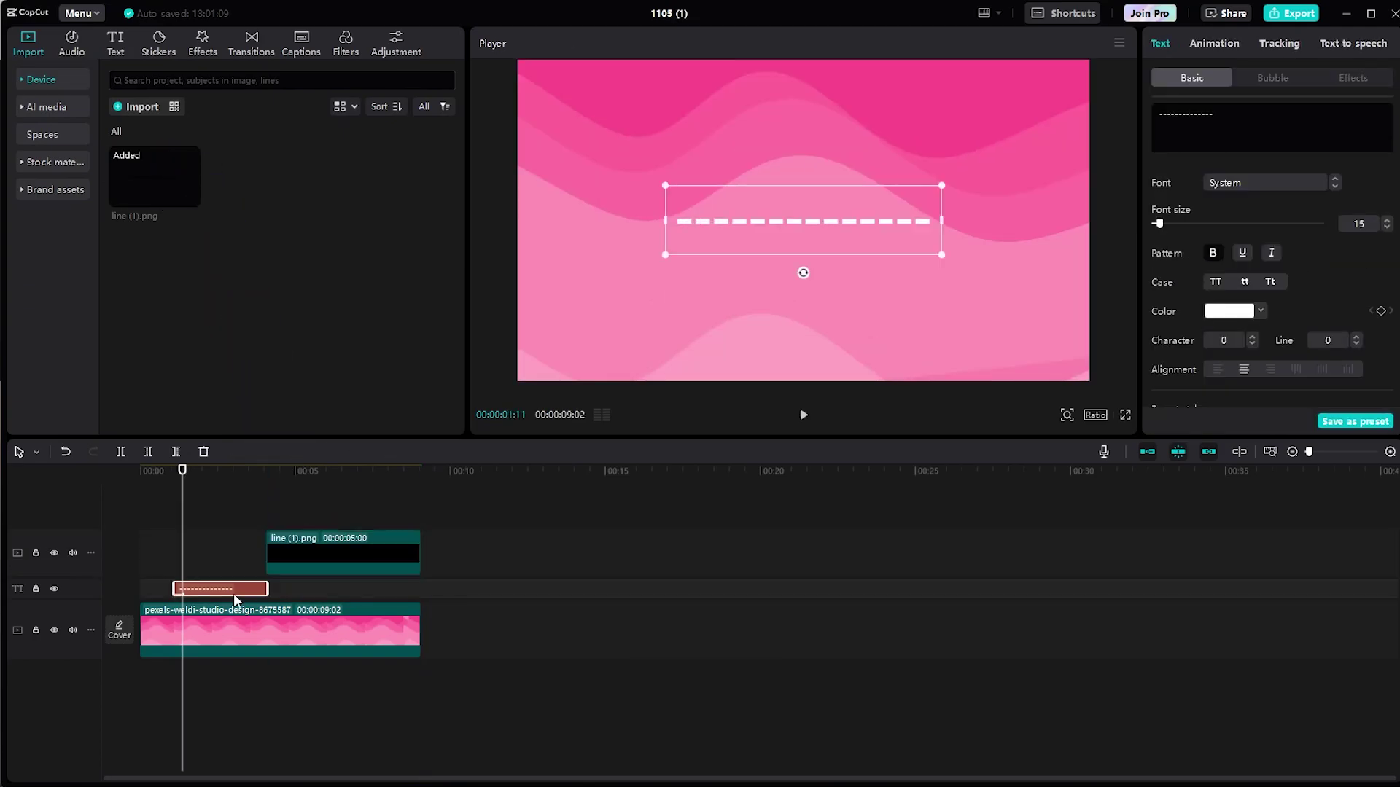
key(Delete)
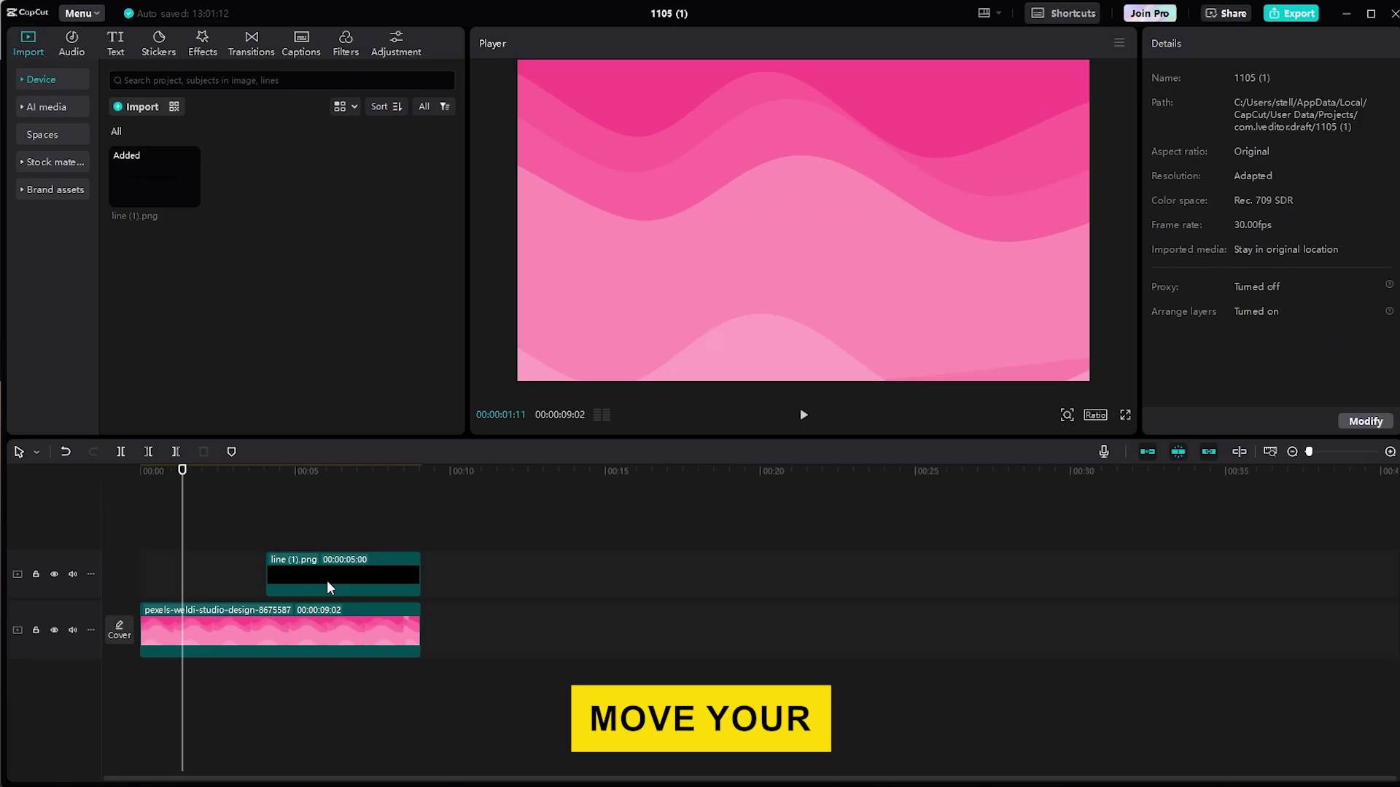
- At the line clip's start, add a Horizontal mask, rotate it 90° and slide it left to hide the line
click(328, 581)
drag(182, 472, 266, 480)
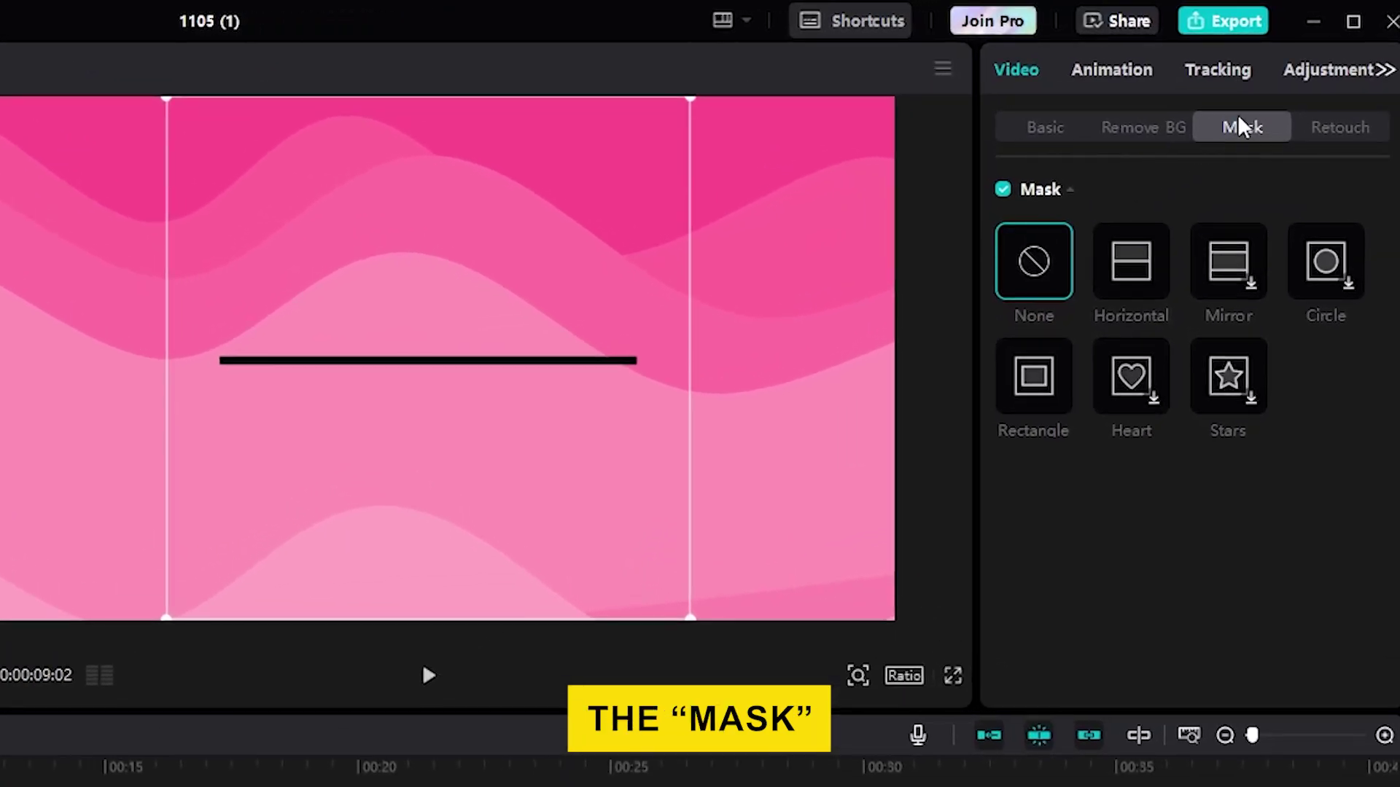
click(1149, 283)
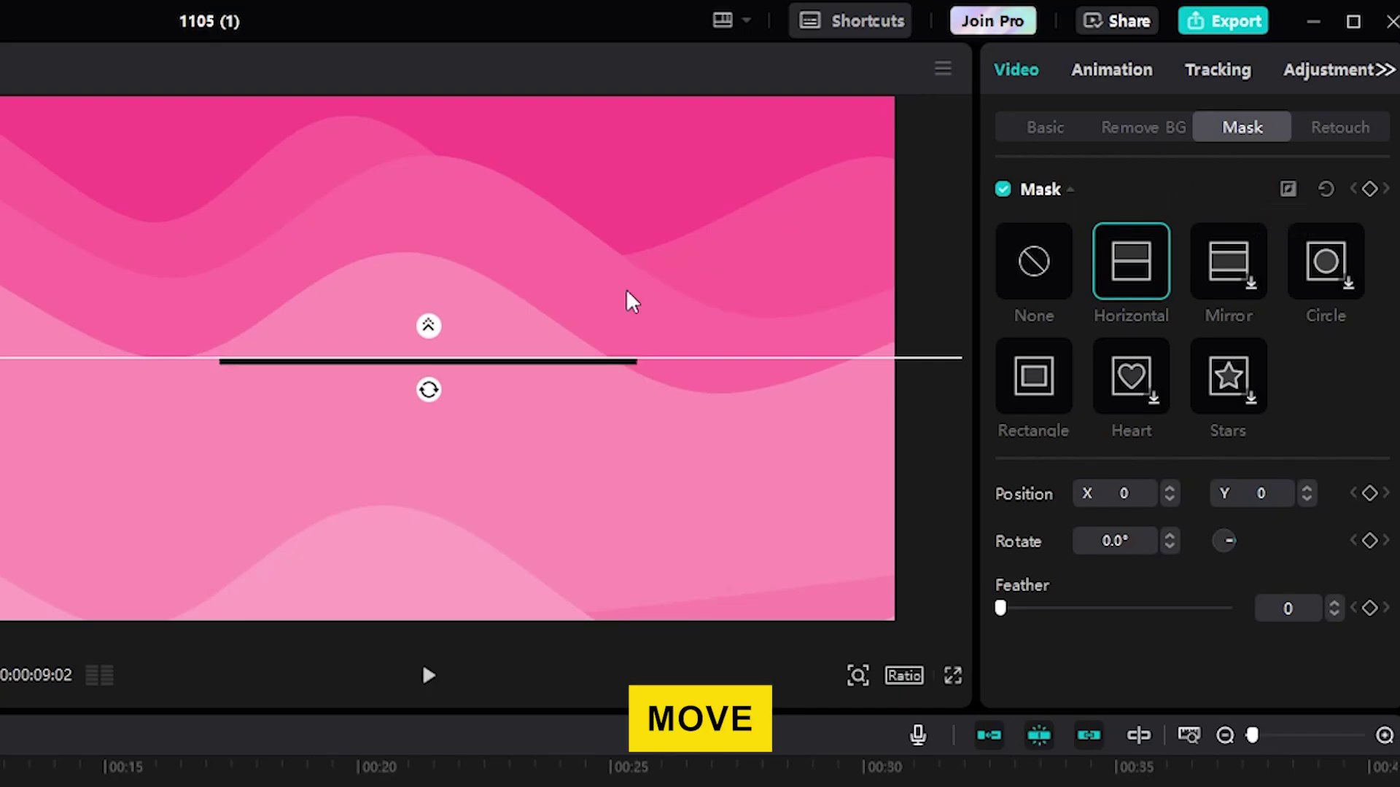
drag(429, 391, 390, 368)
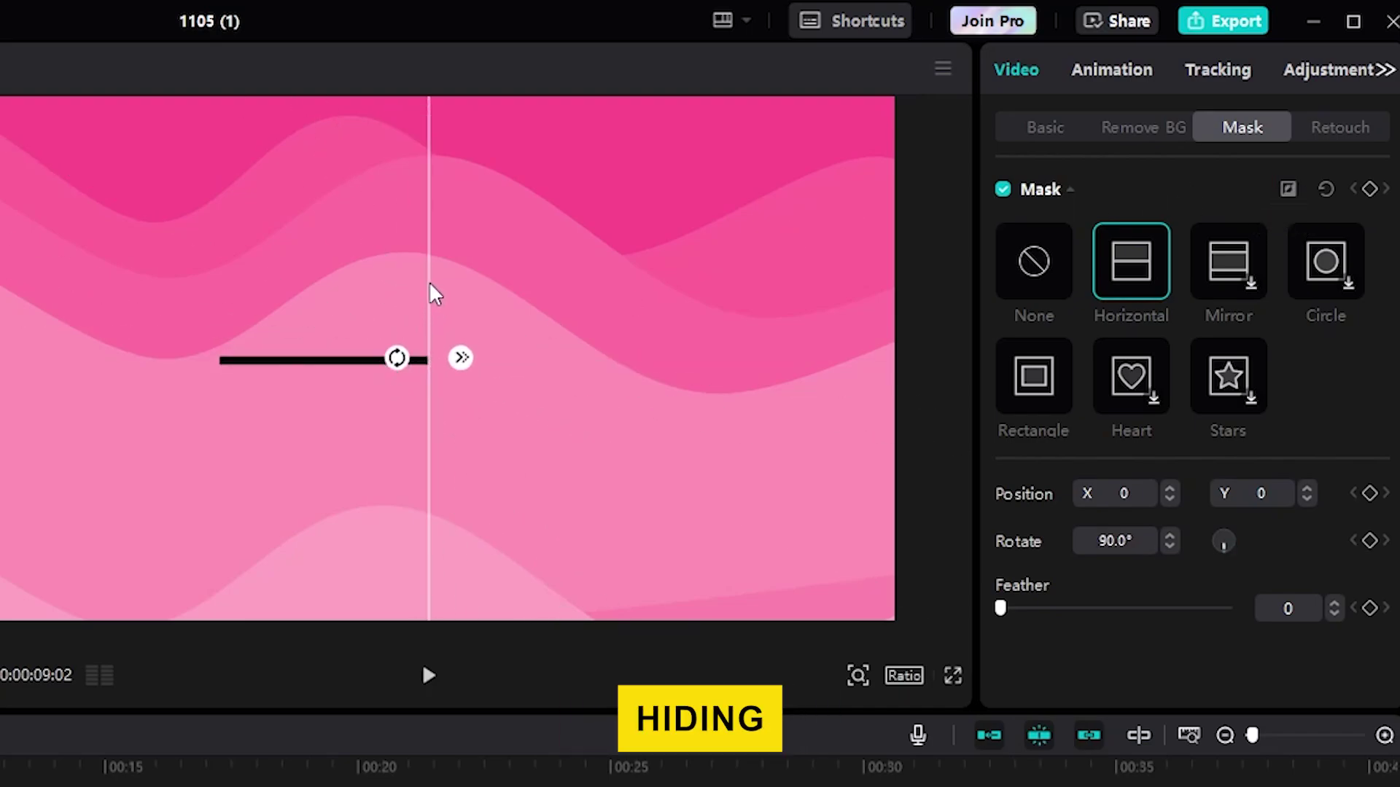
drag(434, 292, 216, 294)
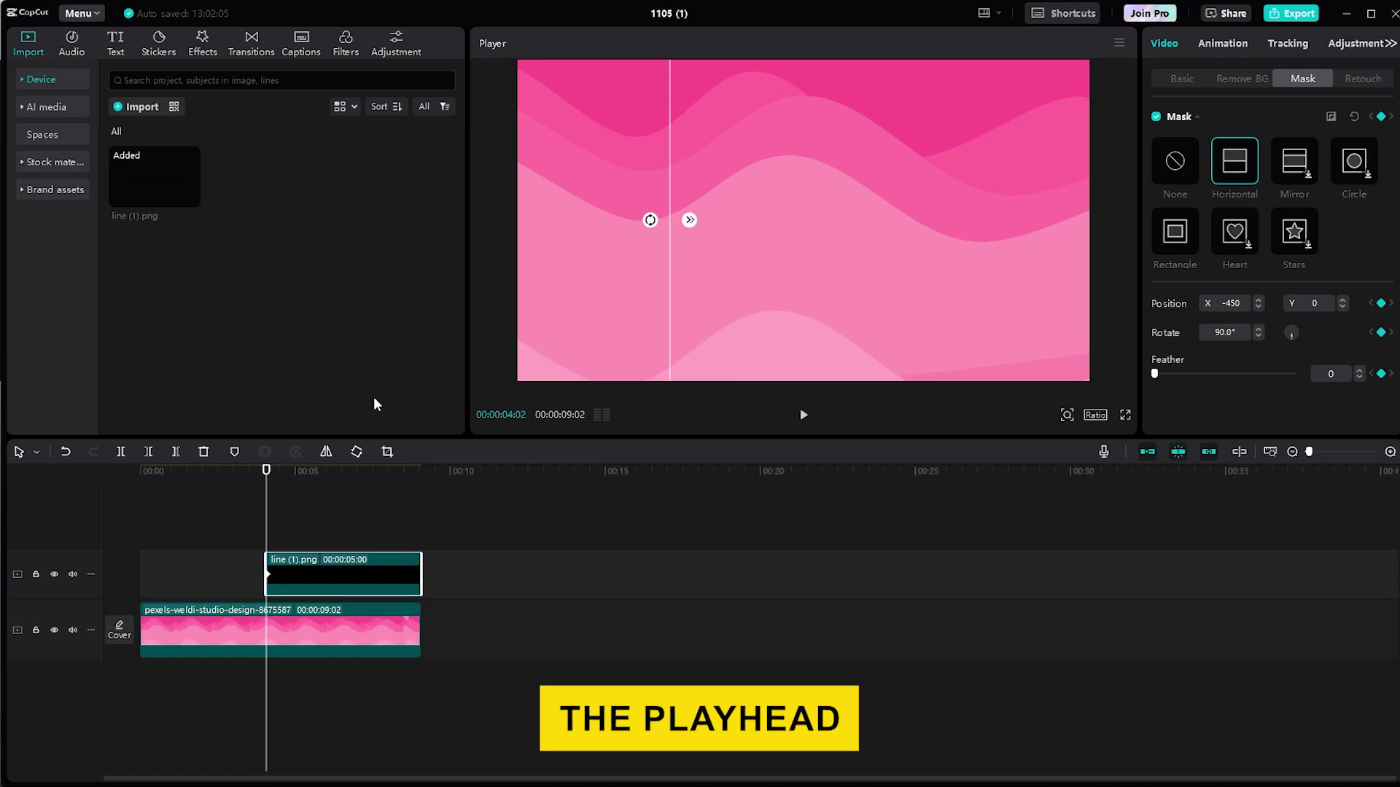
- Later in the clip, drag the mask right past the line's end for a second keyframe (X 483)
drag(268, 469, 289, 472)
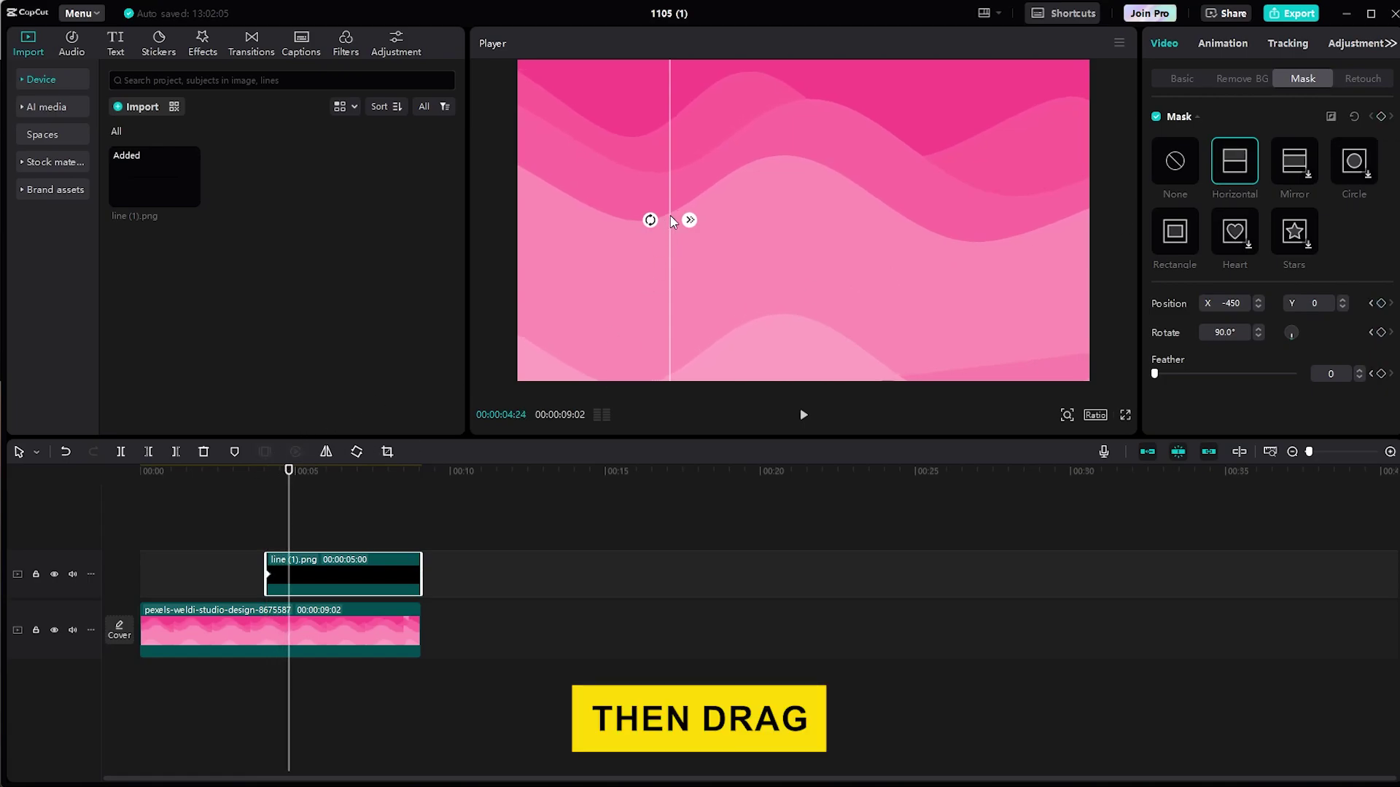
drag(671, 219, 902, 221)
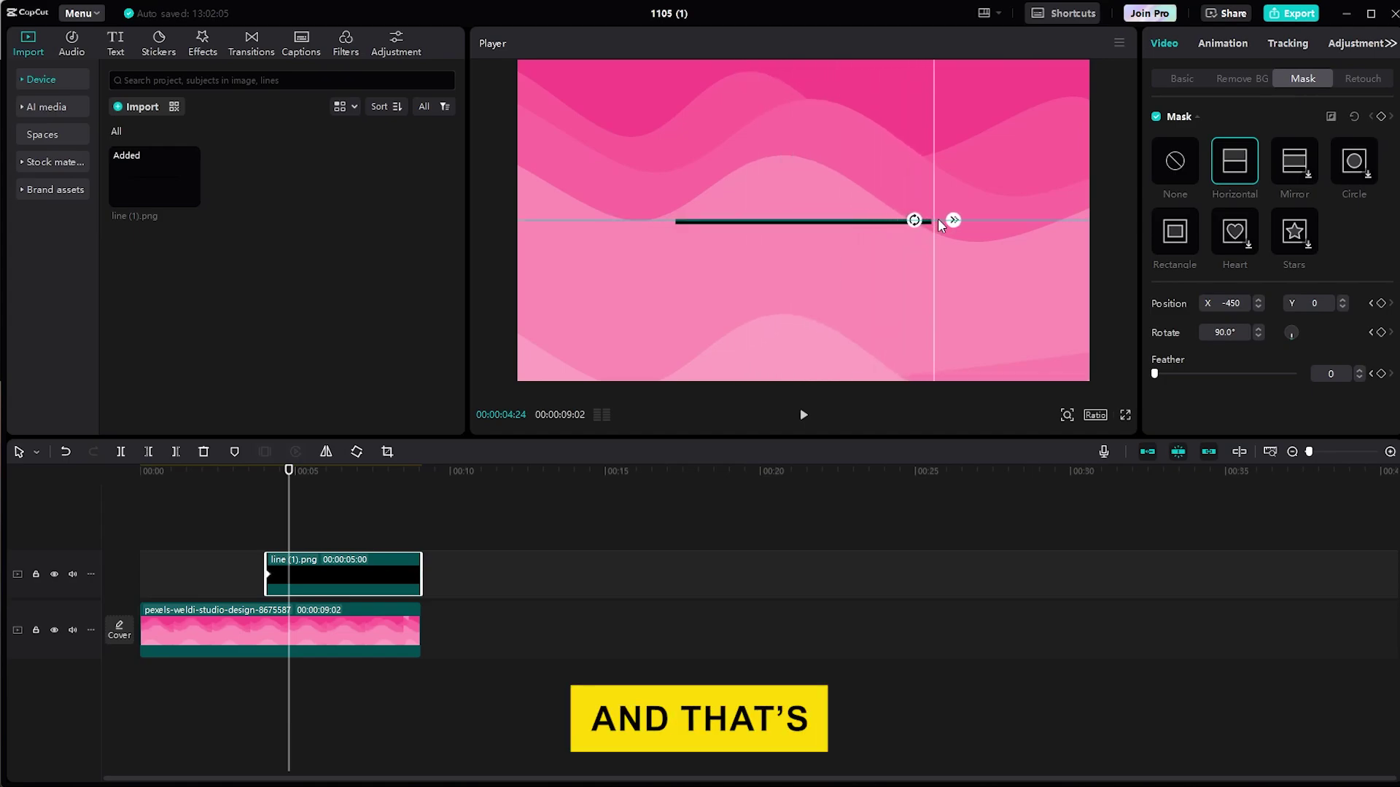
drag(902, 215, 948, 218)
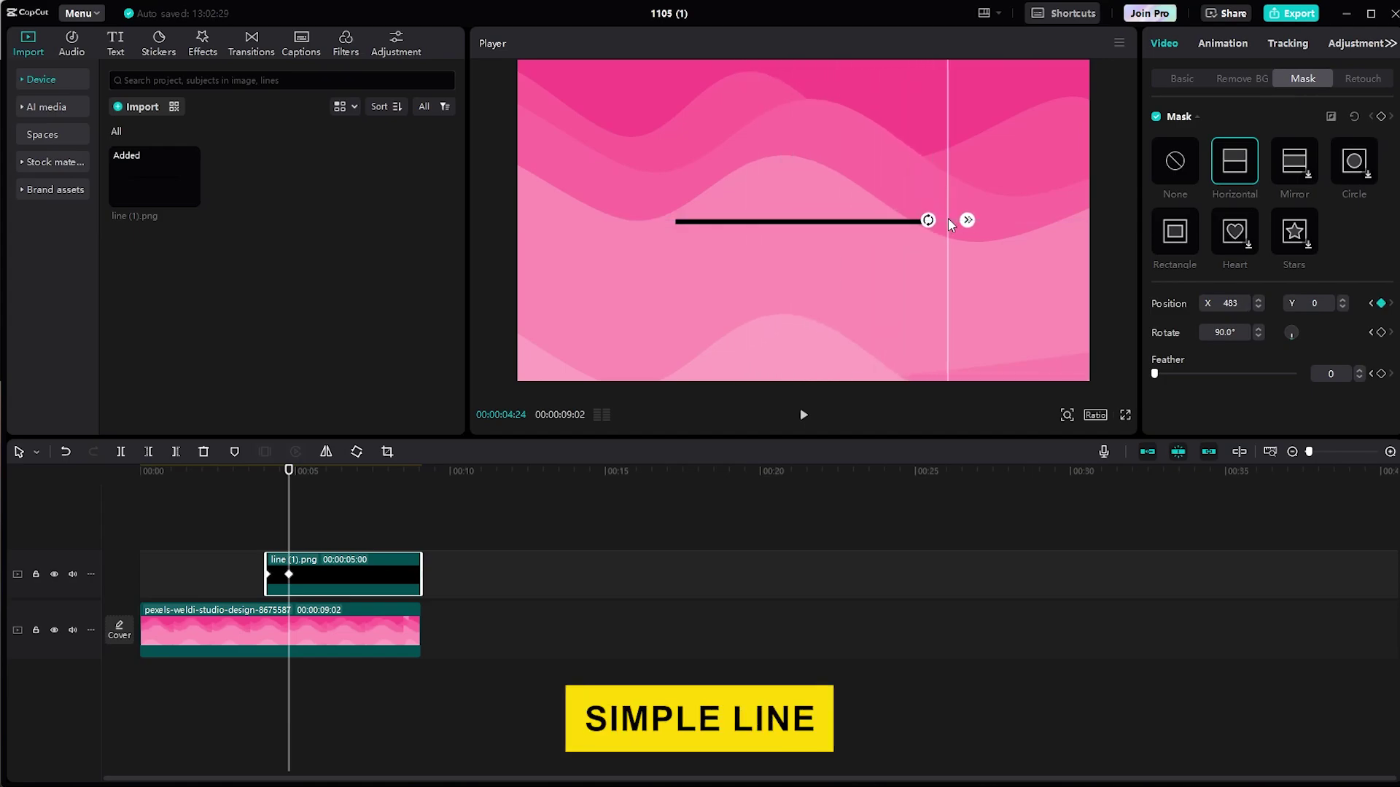